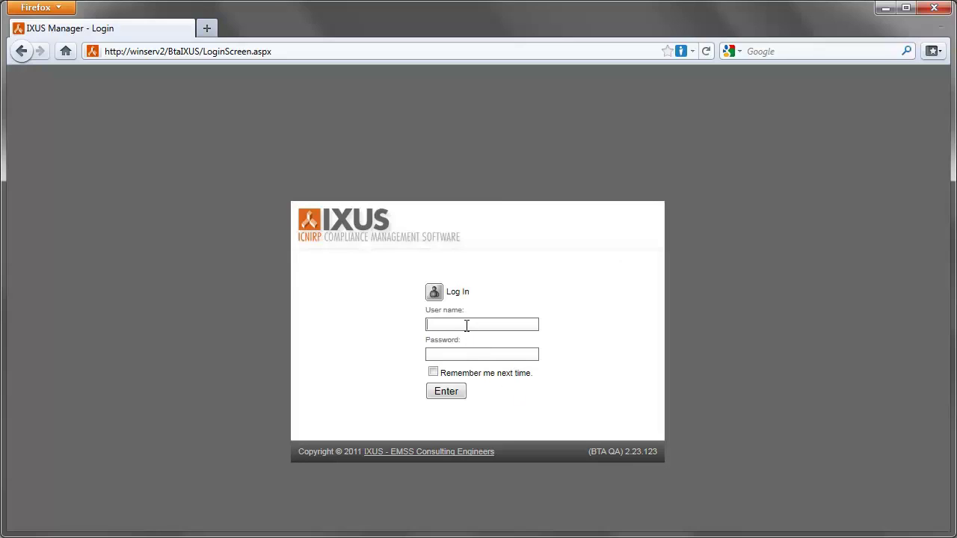
- Log in to IXUS Manager with the account's user name and password
{"action": "left_click", "coordinate": [466, 325]}
{"action": "left_click", "coordinate": [469, 338]}
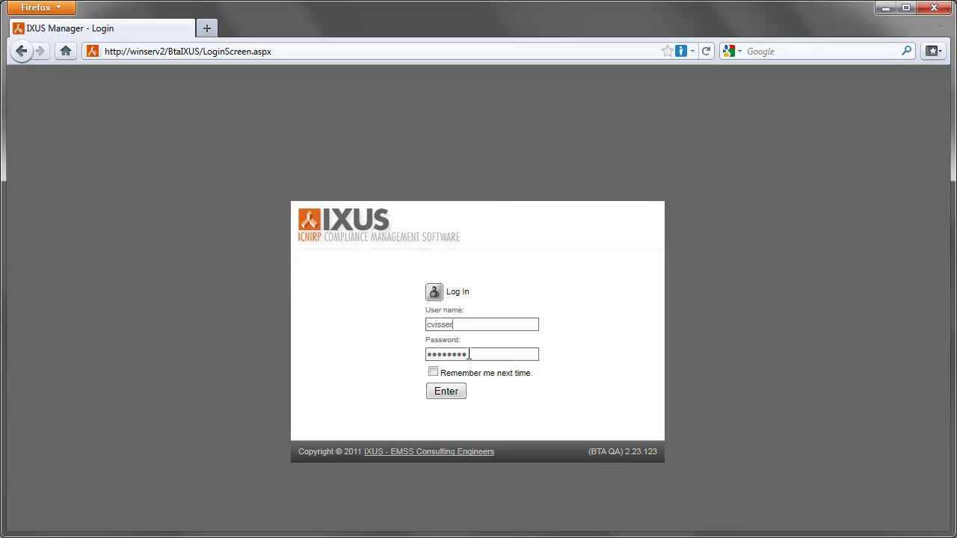
{"action": "left_click", "coordinate": [455, 395]}
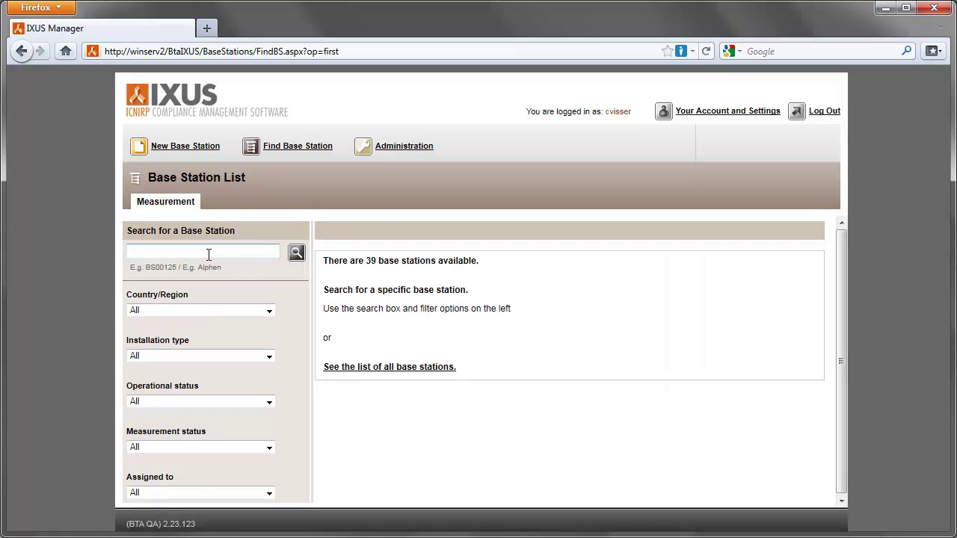
- Find the Village base station and set its measurement status to be performed by Field
{"action": "left_click", "coordinate": [210, 256]}
{"action": "type", "text": "Village"}
{"action": "key", "text": "Return"}
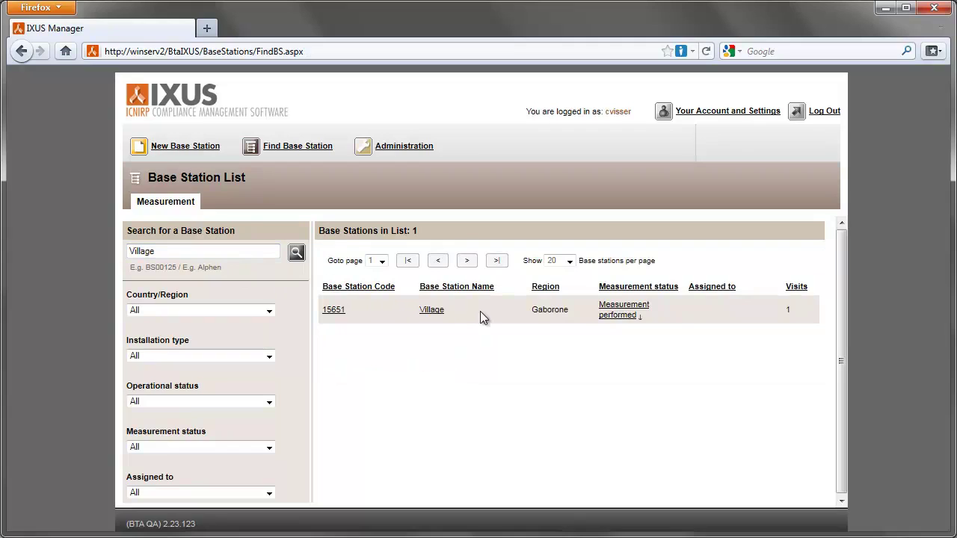
{"action": "left_click", "coordinate": [618, 315]}
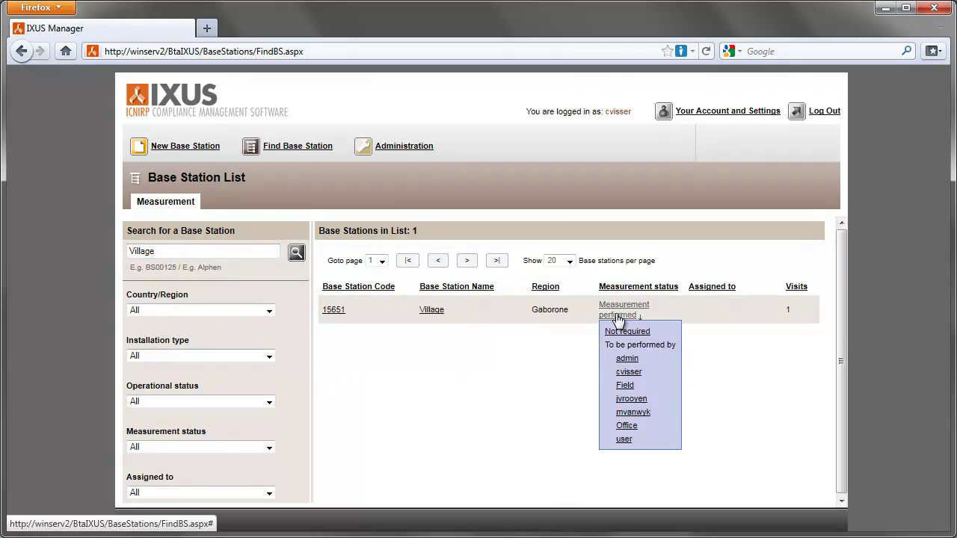
{"action": "left_click", "coordinate": [625, 386]}
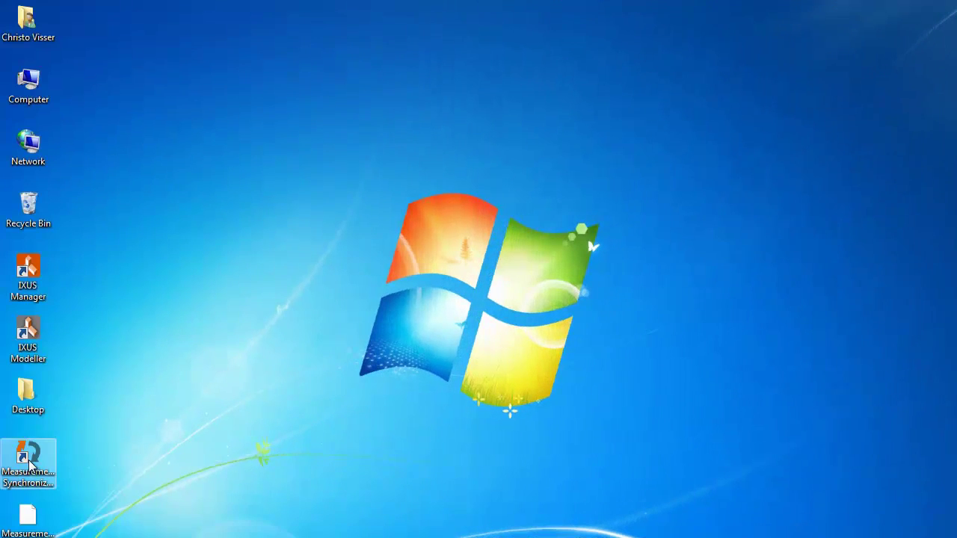
- Open the Measurement Synchronization Tool and load the sites from Manager and the measured positions from the NARDA device
{"action": "double_click", "coordinate": [30, 464]}
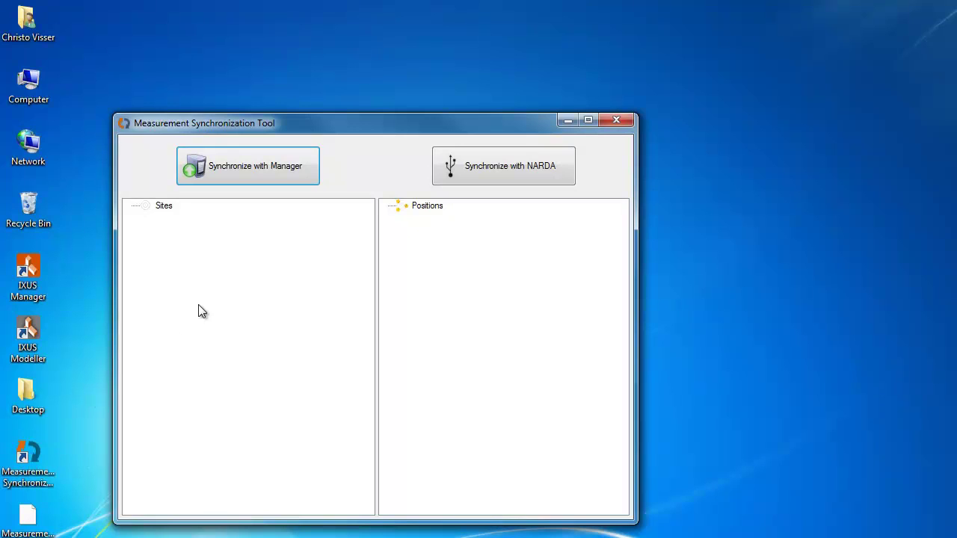
{"action": "left_click", "coordinate": [254, 172]}
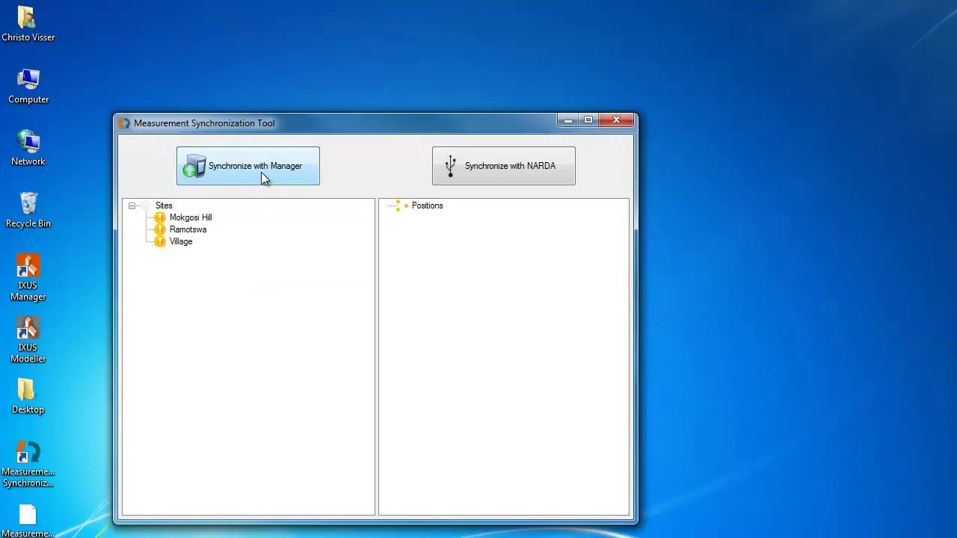
{"action": "left_click", "coordinate": [517, 172]}
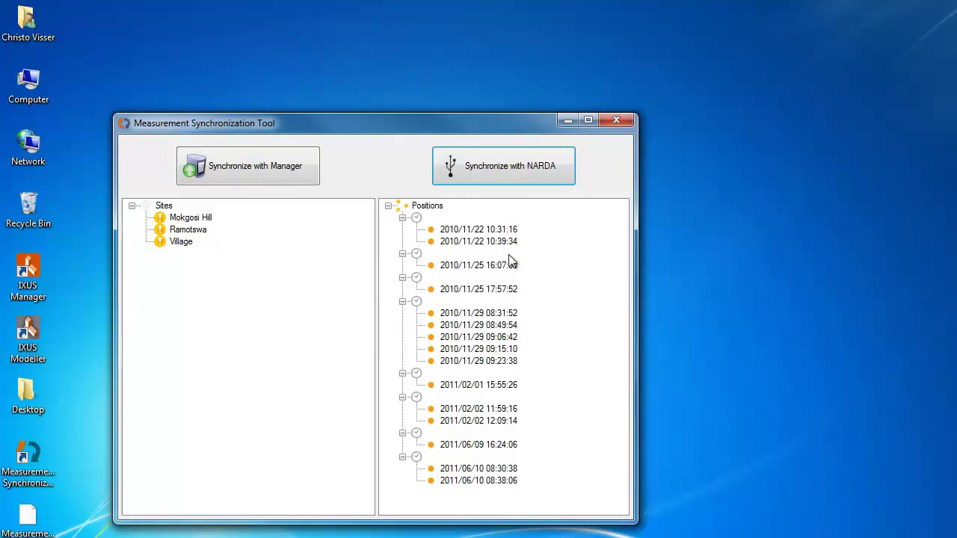
- Save the comment "On the patch of grass next to the Protea Hotel." for the position measured on 2011/06/09 16:24:06
{"action": "double_click", "coordinate": [475, 447]}
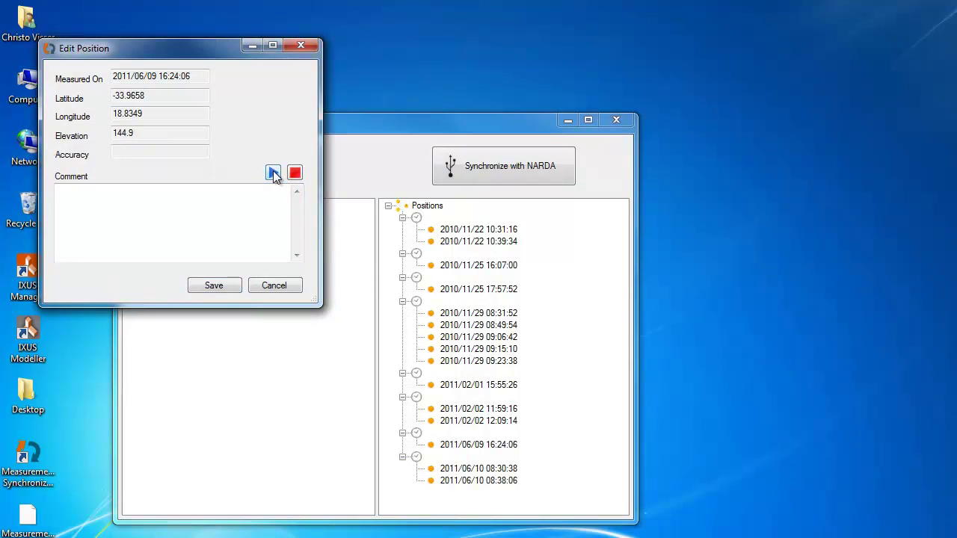
{"action": "left_click", "coordinate": [243, 211]}
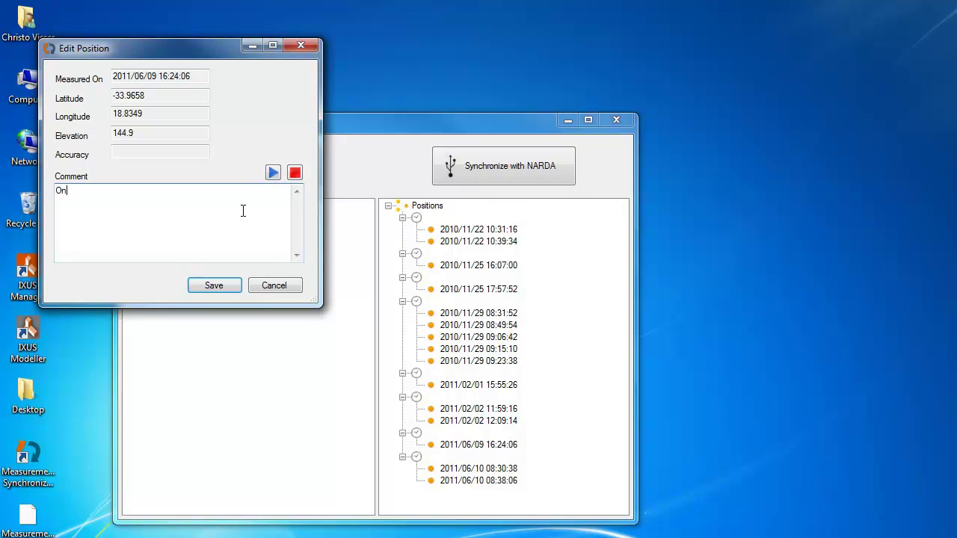
{"action": "type", "text": "On the patch of grass next to the Protea Hotel."}
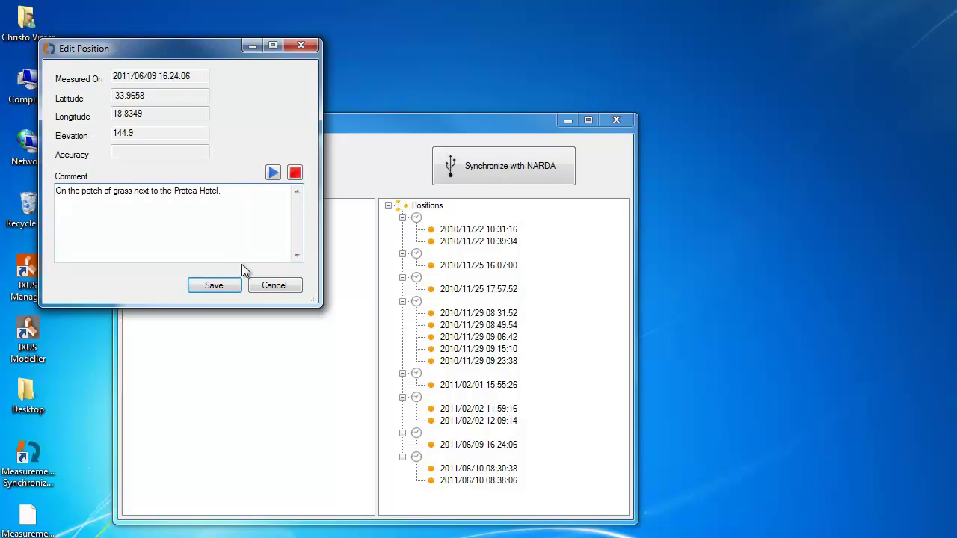
{"action": "left_click", "coordinate": [222, 285]}
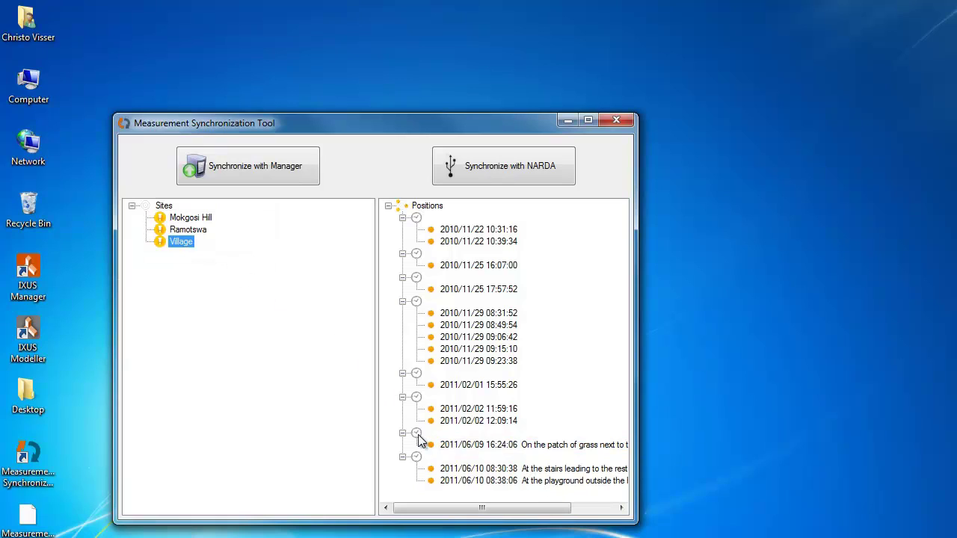
- Assign the 2011/06/09 and 2011/06/10 position groups to the Village site
{"action": "left_click_drag", "start_coordinate": [419, 435], "coordinate": [183, 243]}
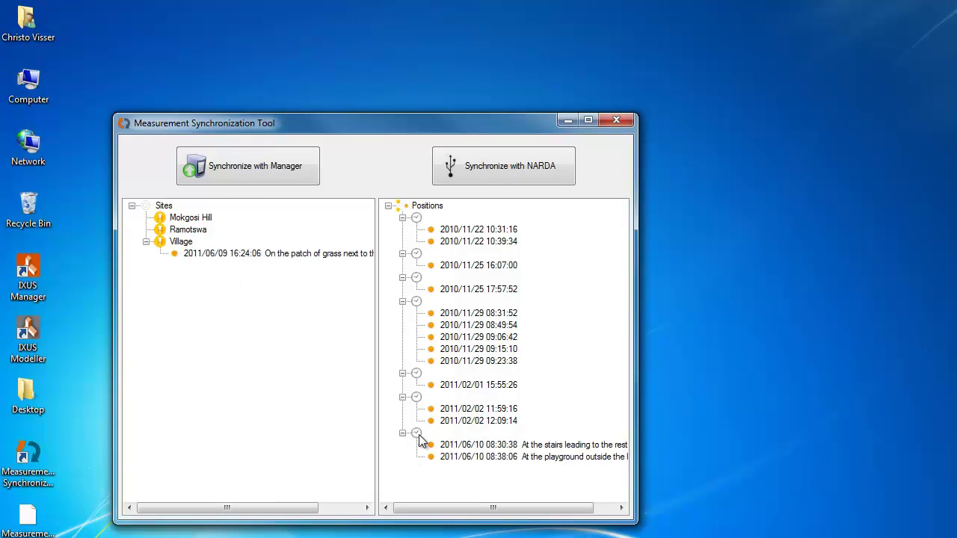
{"action": "left_click_drag", "start_coordinate": [417, 436], "coordinate": [185, 248]}
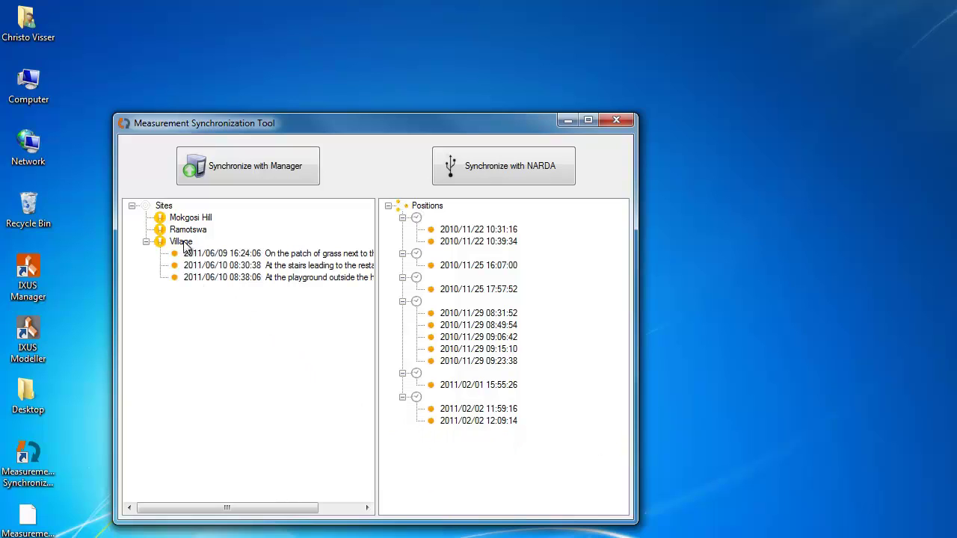
- Mark the Village site for upload during the next synchronization and synchronize it with Manager
{"action": "right_click", "coordinate": [186, 247]}
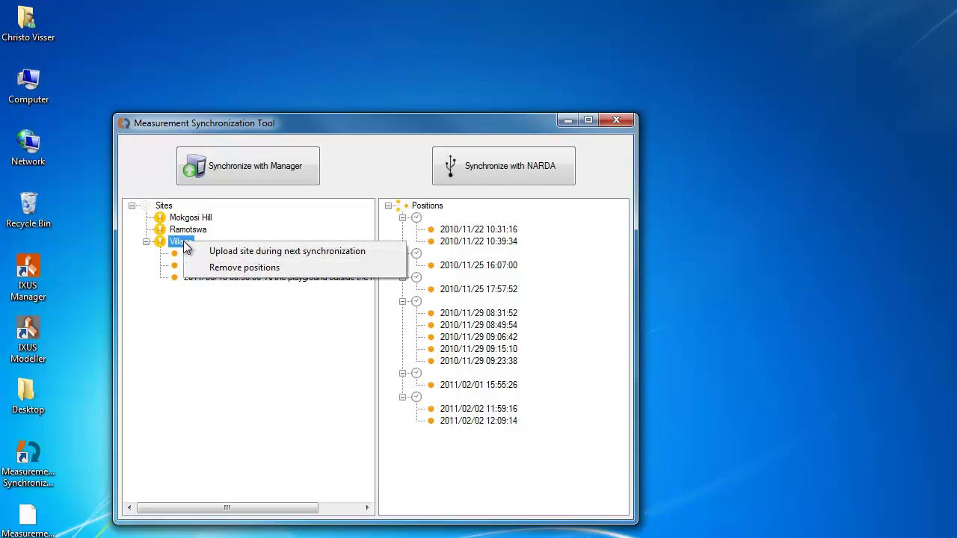
{"action": "left_click", "coordinate": [241, 252]}
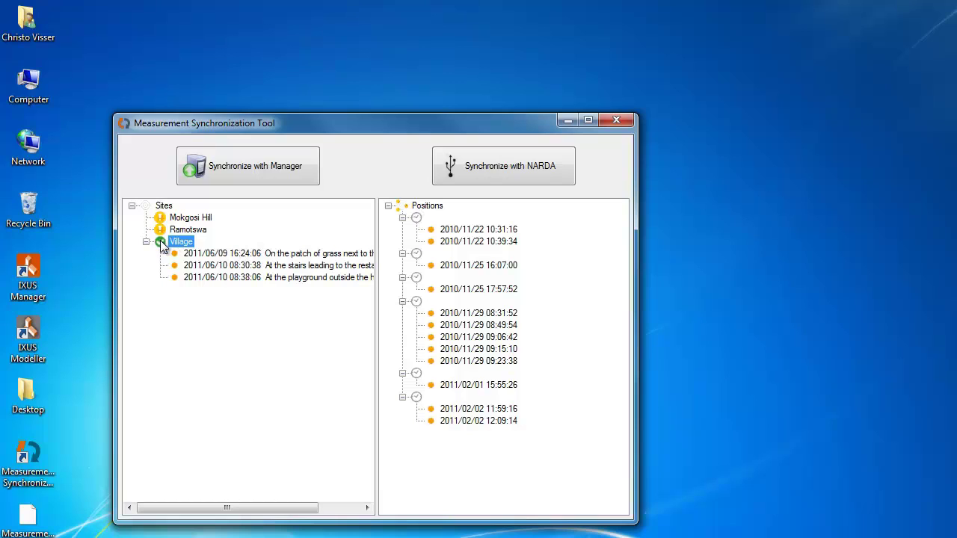
{"action": "left_click", "coordinate": [228, 173]}
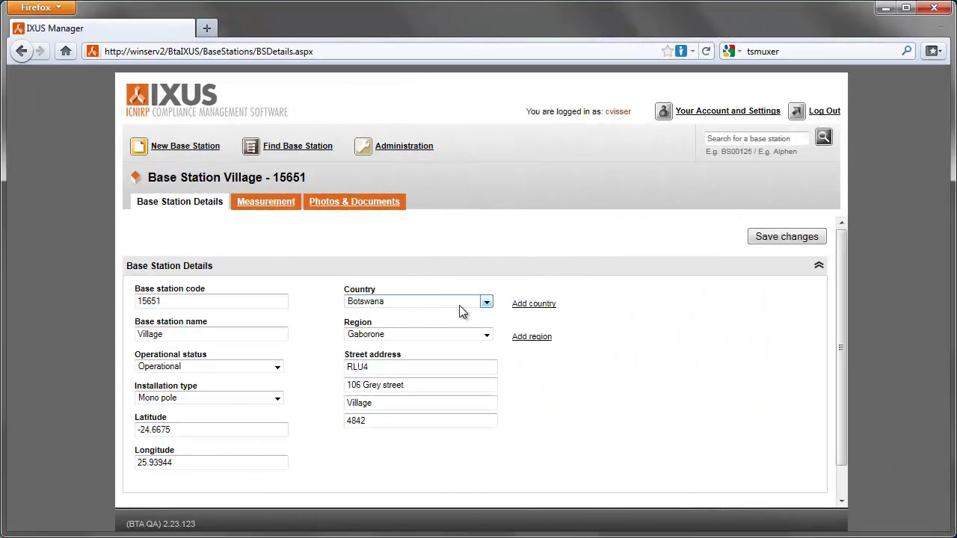
- Review the Village base station's measurements in IXUS Manager, opening the comment of visit 2, position 1 for editing without changing it
{"action": "left_click", "coordinate": [276, 204]}
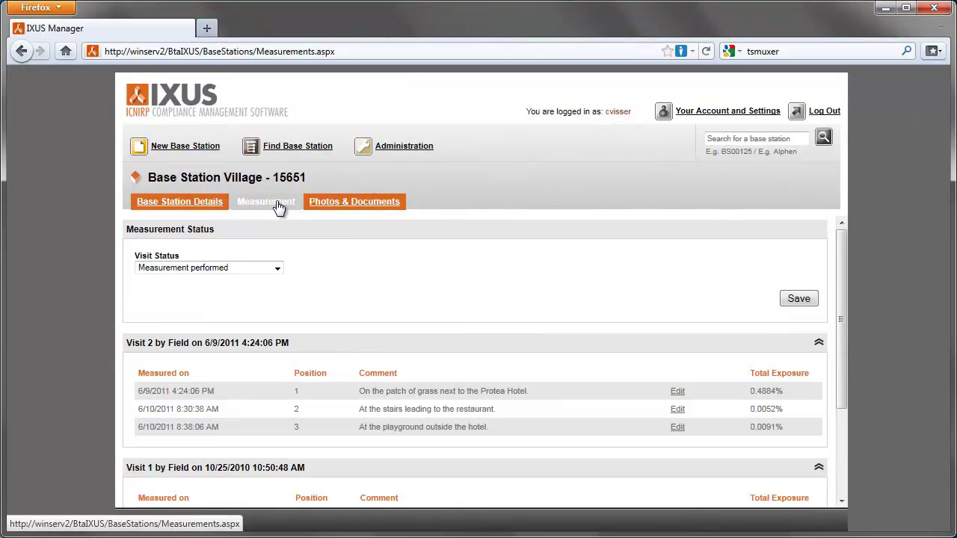
{"action": "scroll", "coordinate": [475, 338], "scroll_direction": "down", "scroll_amount": 2}
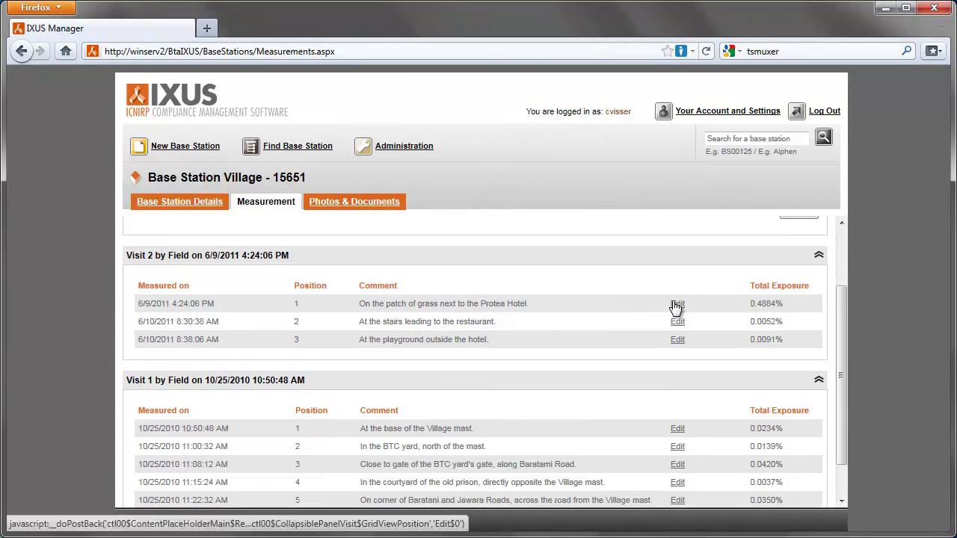
{"action": "left_click", "coordinate": [678, 303]}
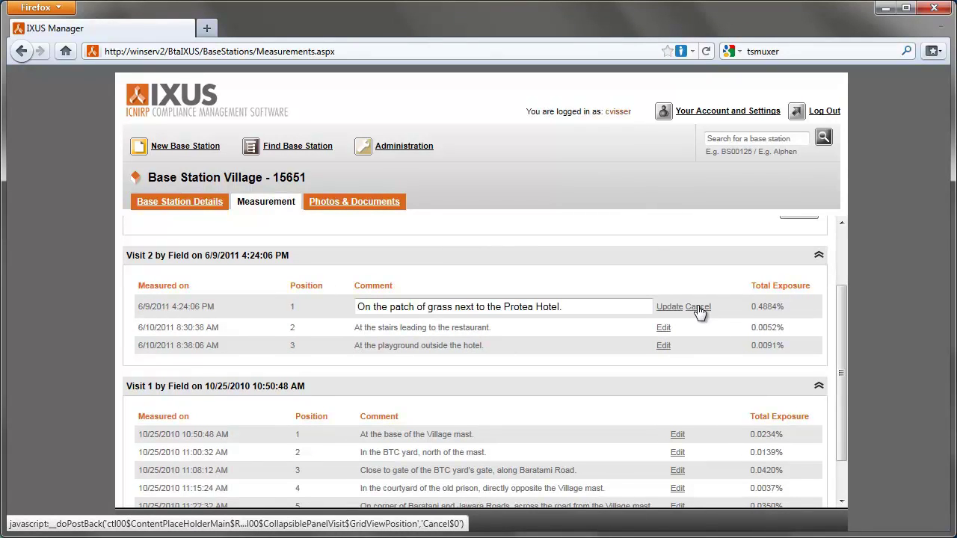
{"action": "left_click", "coordinate": [698, 307]}
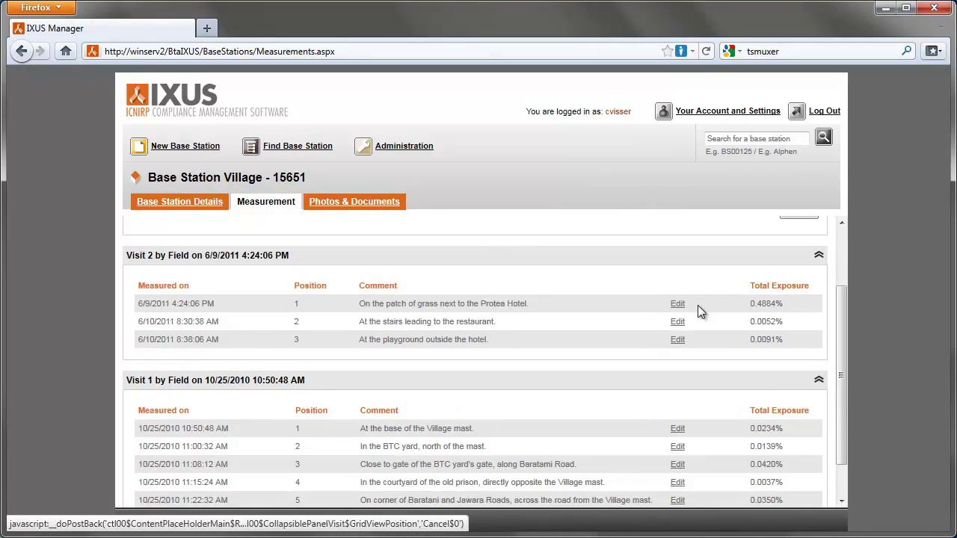
- View VillageMap.jpg among the Village base station's photos and documents, and close it again
{"action": "left_click", "coordinate": [351, 203]}
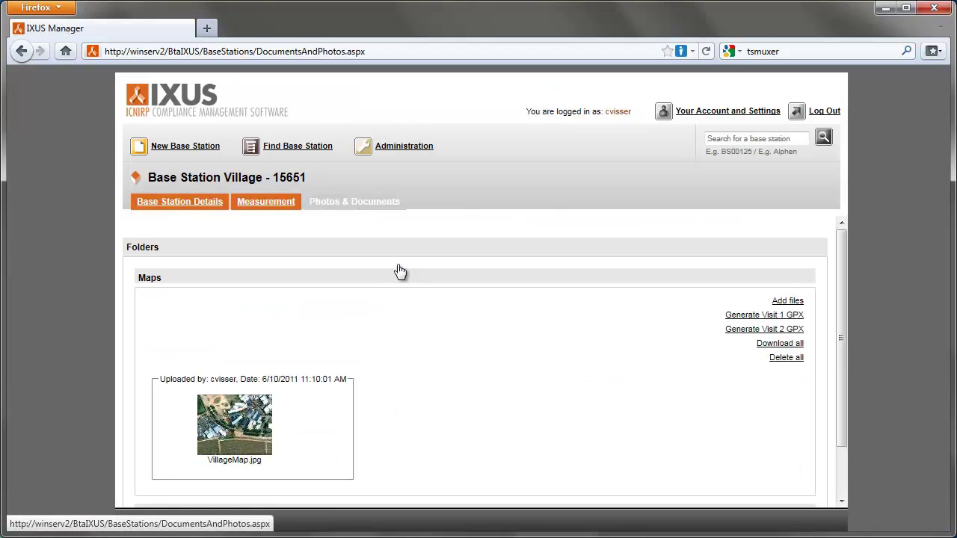
{"action": "scroll", "coordinate": [407, 291], "scroll_direction": "down", "scroll_amount": 2}
{"action": "left_click", "coordinate": [268, 365]}
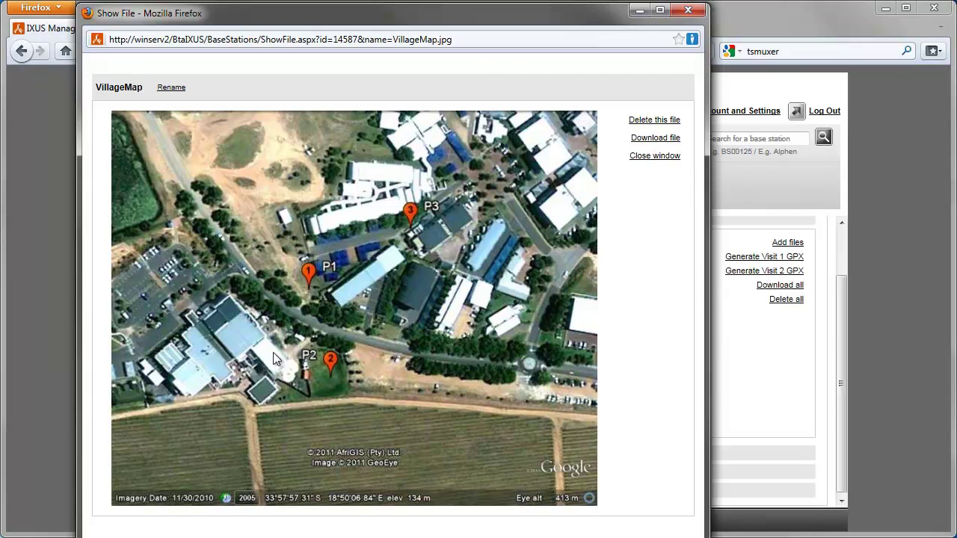
{"action": "left_click", "coordinate": [641, 158]}
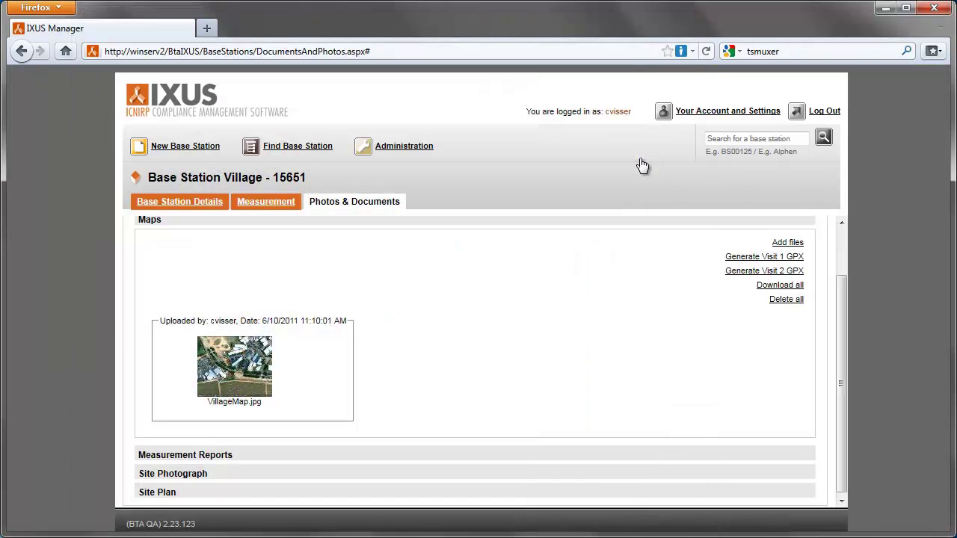
- View VillageMeasurement1.png from the Site Photograph folder and close its window
{"action": "left_click", "coordinate": [250, 472]}
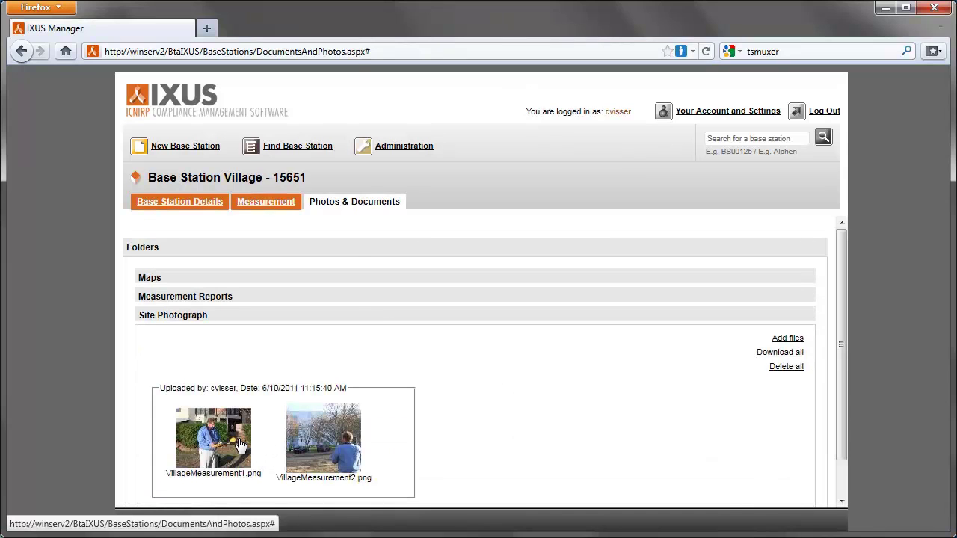
{"action": "left_click", "coordinate": [240, 446]}
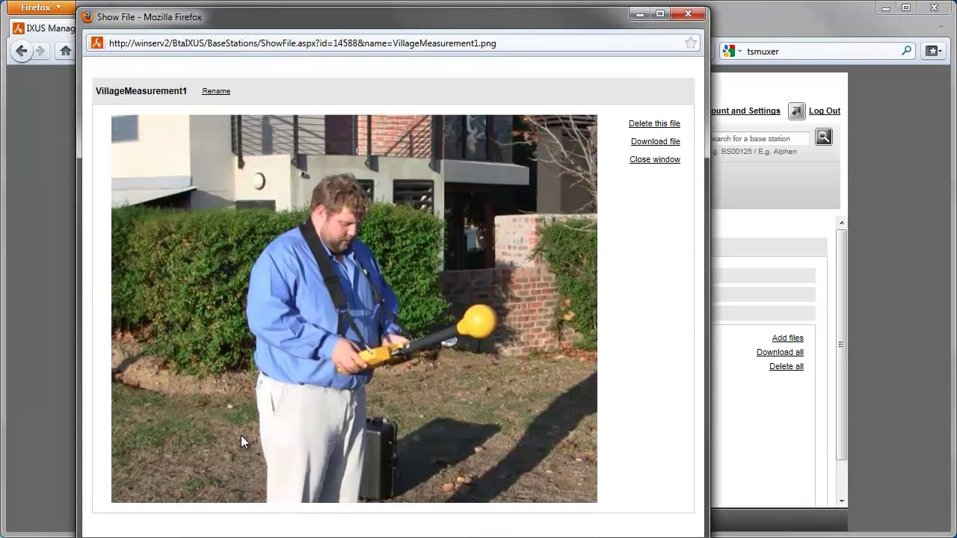
{"action": "left_click", "coordinate": [643, 160]}
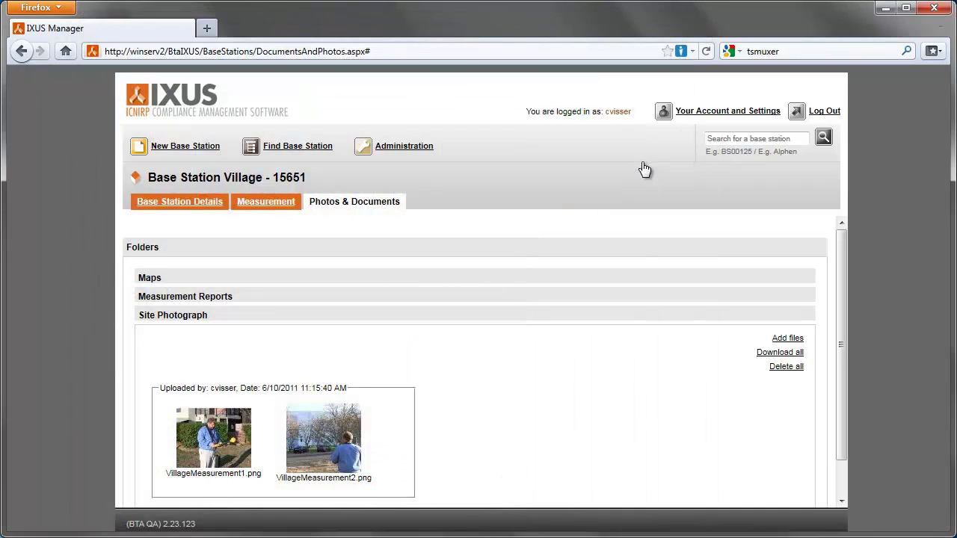
- Start generating a measurement report for the Village base station using the measurements of visit number 2
{"action": "left_click", "coordinate": [534, 303]}
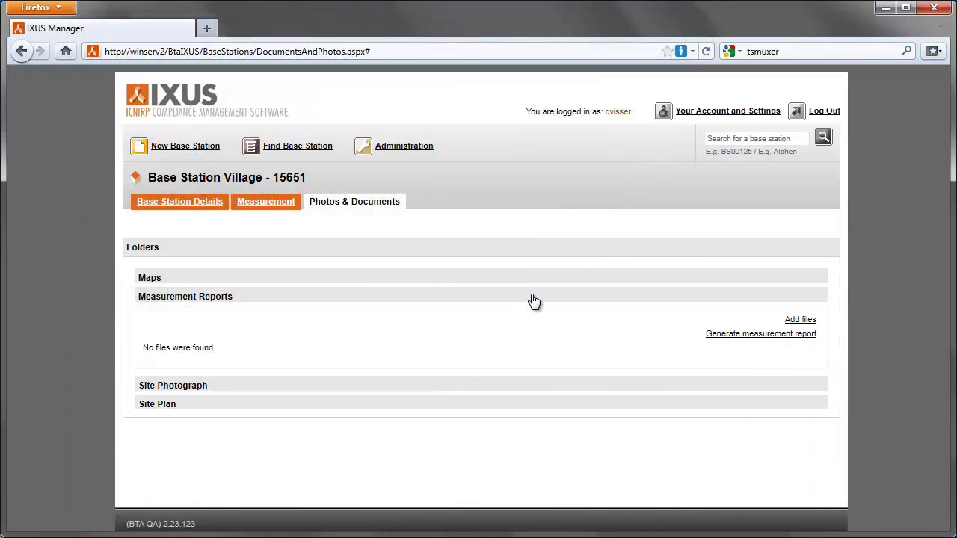
{"action": "left_click", "coordinate": [739, 338]}
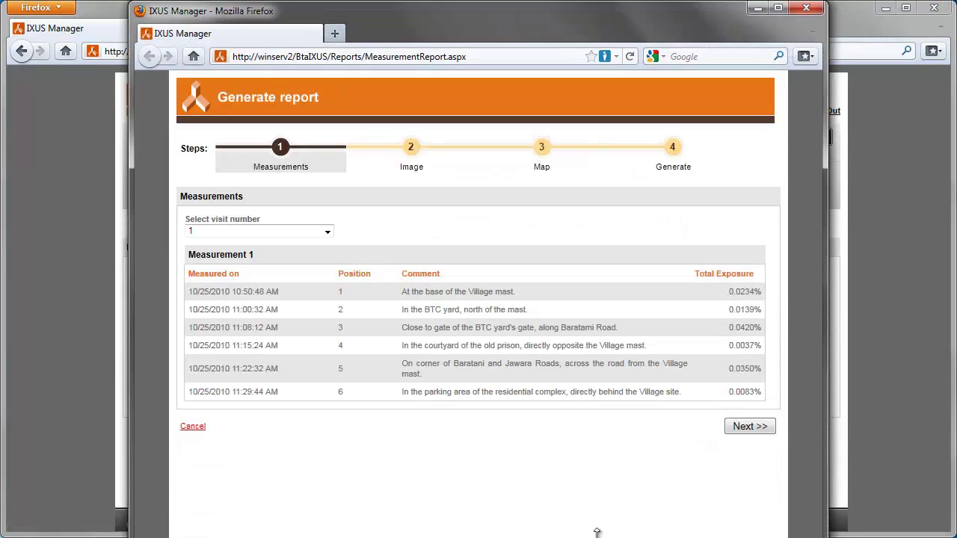
{"action": "left_click", "coordinate": [299, 230]}
{"action": "left_click", "coordinate": [295, 254]}
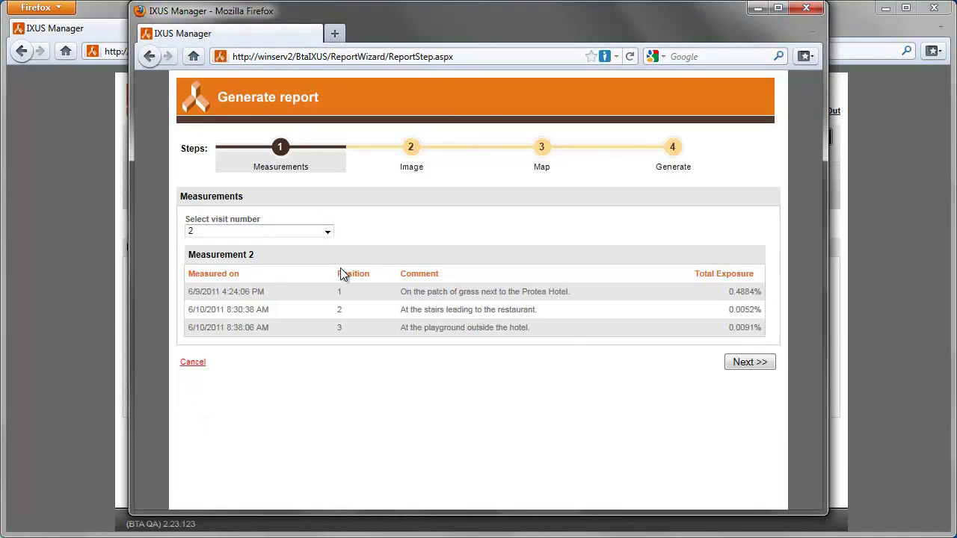
{"action": "left_click", "coordinate": [744, 363]}
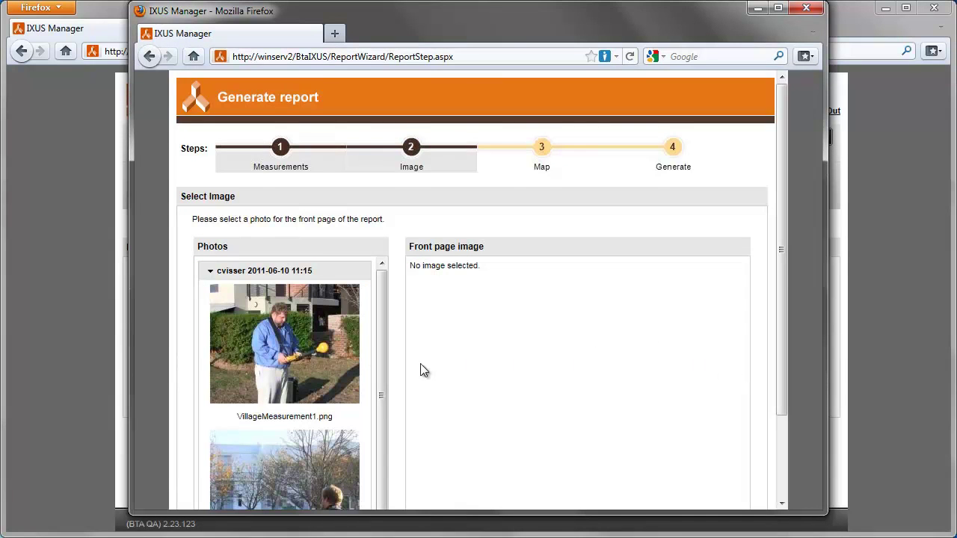
- Use the photo VillageMeasurement2.png as the report's front page image and continue to the map selection
{"action": "scroll", "coordinate": [424, 369], "scroll_direction": "down", "scroll_amount": 3}
{"action": "left_click", "coordinate": [310, 383]}
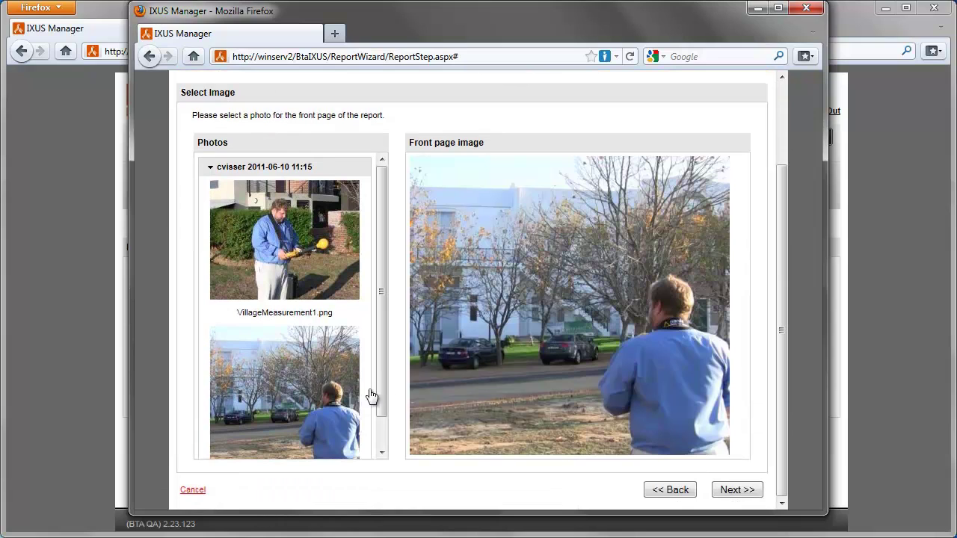
{"action": "left_click", "coordinate": [724, 494]}
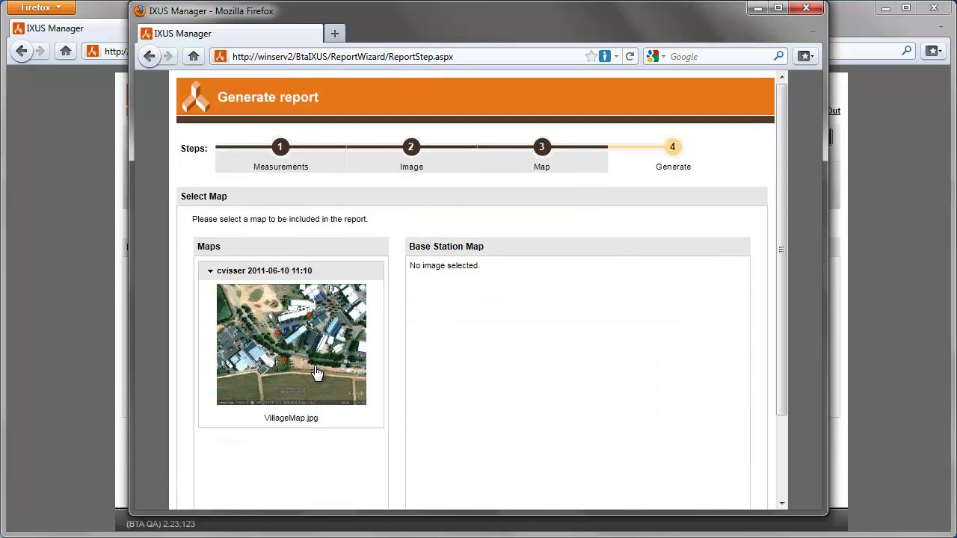
- Include VillageMap.jpg as the report's base station map and continue to the report preview
{"action": "left_click", "coordinate": [316, 372]}
{"action": "scroll", "coordinate": [576, 402], "scroll_direction": "down", "scroll_amount": 3}
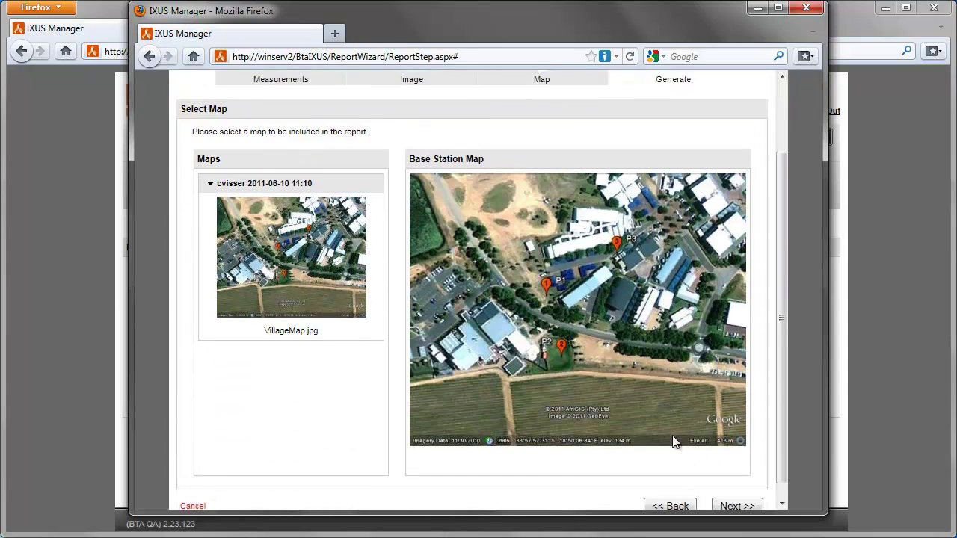
{"action": "left_click", "coordinate": [733, 491]}
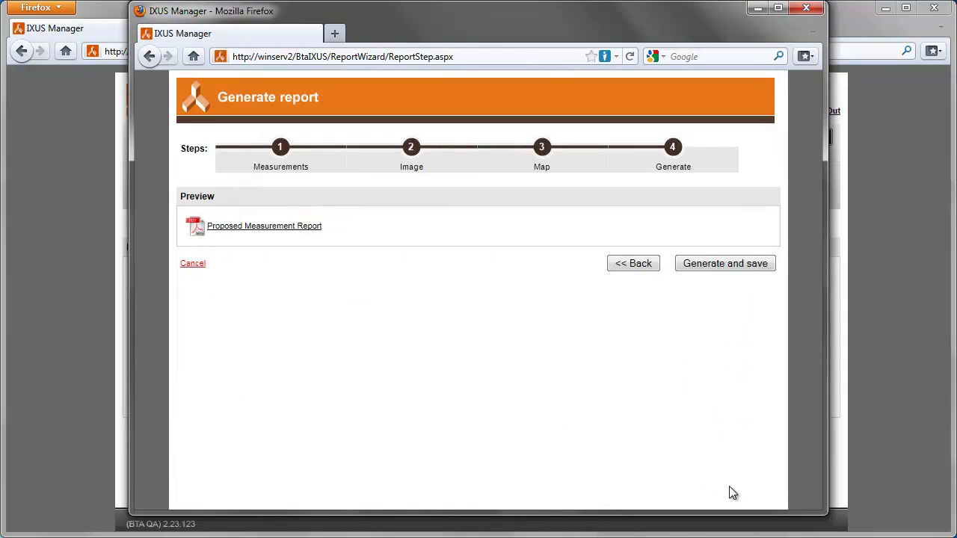
- Generate and save the proposed measurement report, then download its PDF from the Measurement Reports folder and open it in Adobe Reader
{"action": "left_click", "coordinate": [703, 269]}
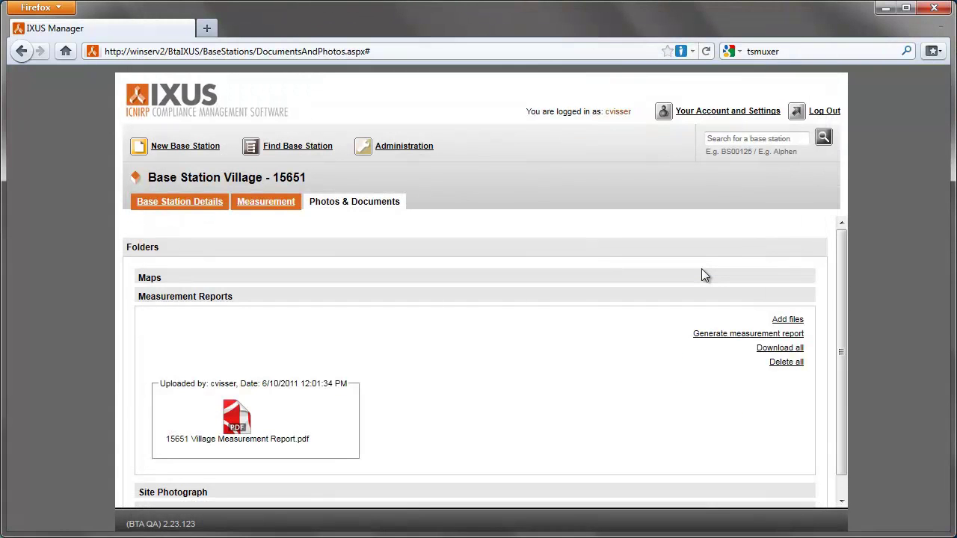
{"action": "left_click", "coordinate": [236, 422]}
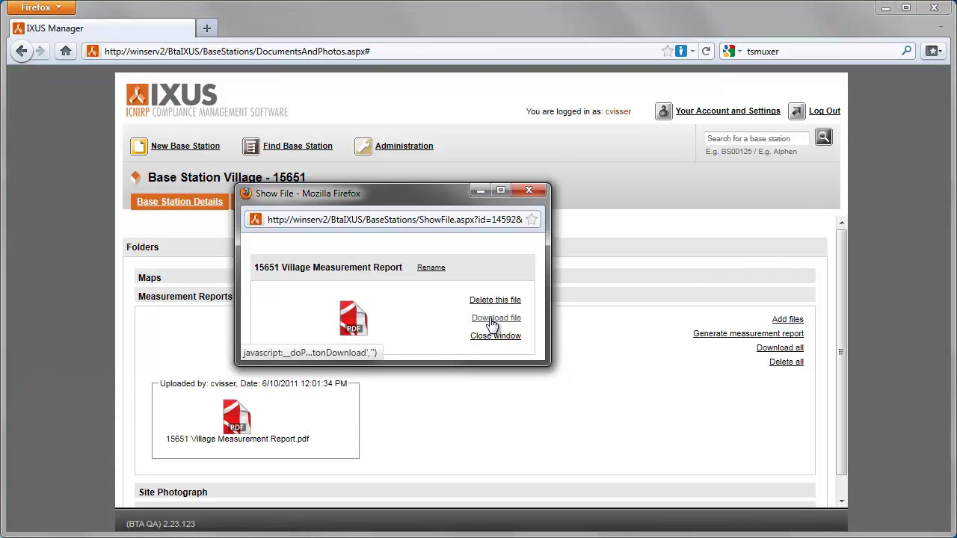
{"action": "left_click", "coordinate": [492, 320]}
{"action": "left_click", "coordinate": [446, 387]}
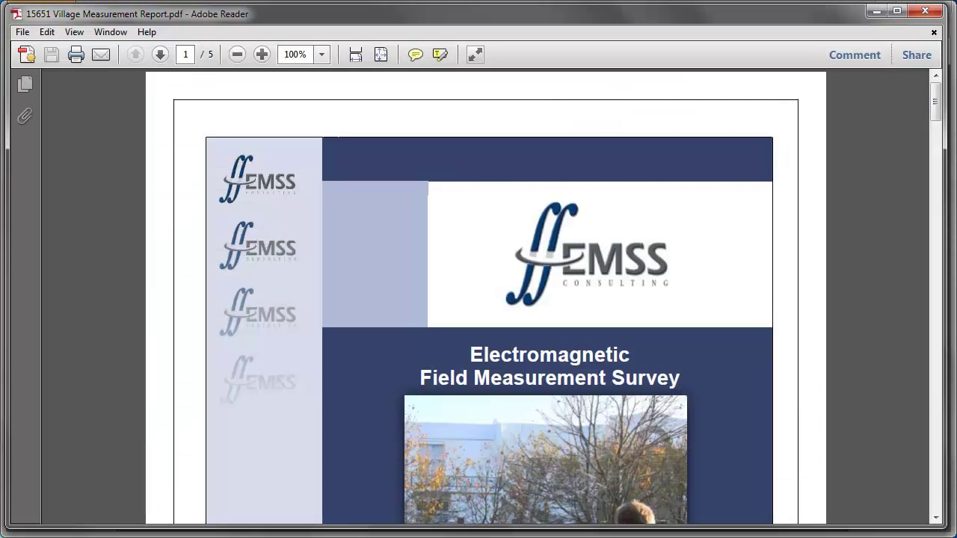
- Review the report's front page, introduction, measured results table, position map, conclusion, and the assessor and measurement equipment sections
{"action": "scroll", "coordinate": [593, 421], "scroll_direction": "down", "scroll_amount": 4}
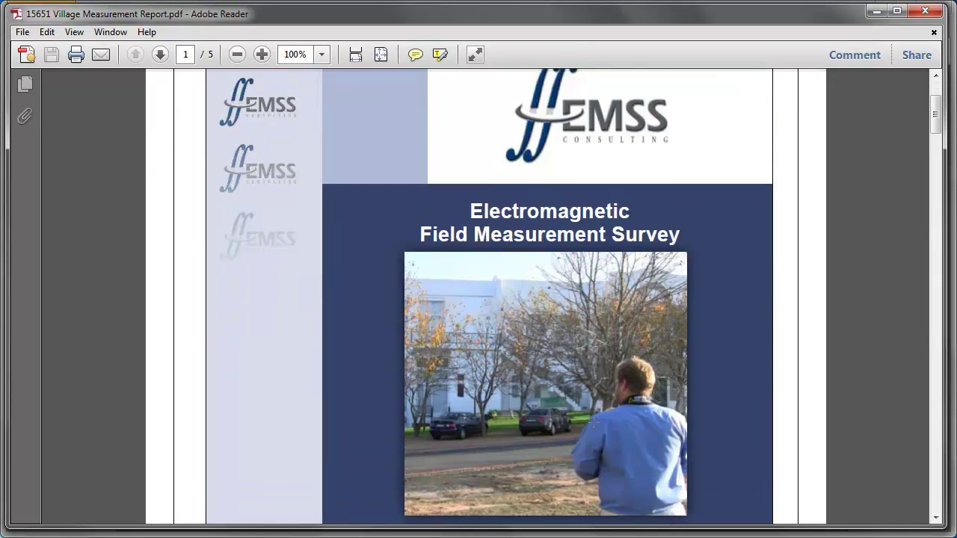
{"action": "scroll", "coordinate": [594, 426], "scroll_direction": "down", "scroll_amount": 4}
{"action": "scroll", "coordinate": [582, 418], "scroll_direction": "down", "scroll_amount": 4}
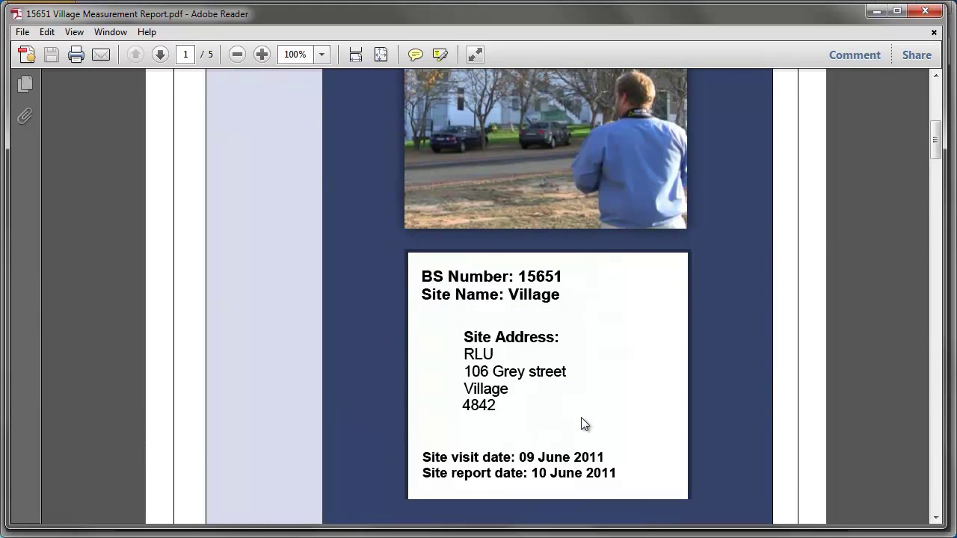
{"action": "scroll", "coordinate": [582, 421], "scroll_direction": "down", "scroll_amount": 8}
{"action": "scroll", "coordinate": [581, 416], "scroll_direction": "down", "scroll_amount": 4}
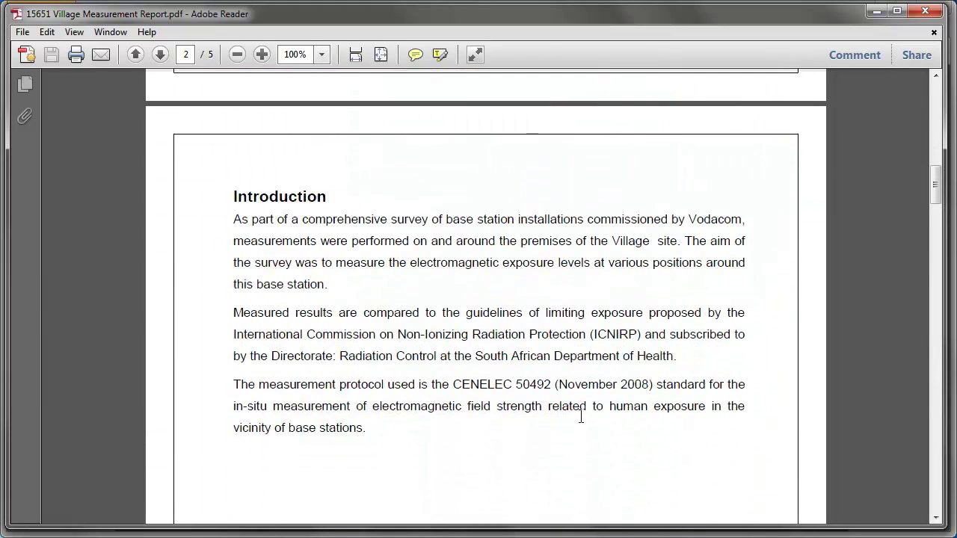
{"action": "scroll", "coordinate": [581, 417], "scroll_direction": "down", "scroll_amount": 20}
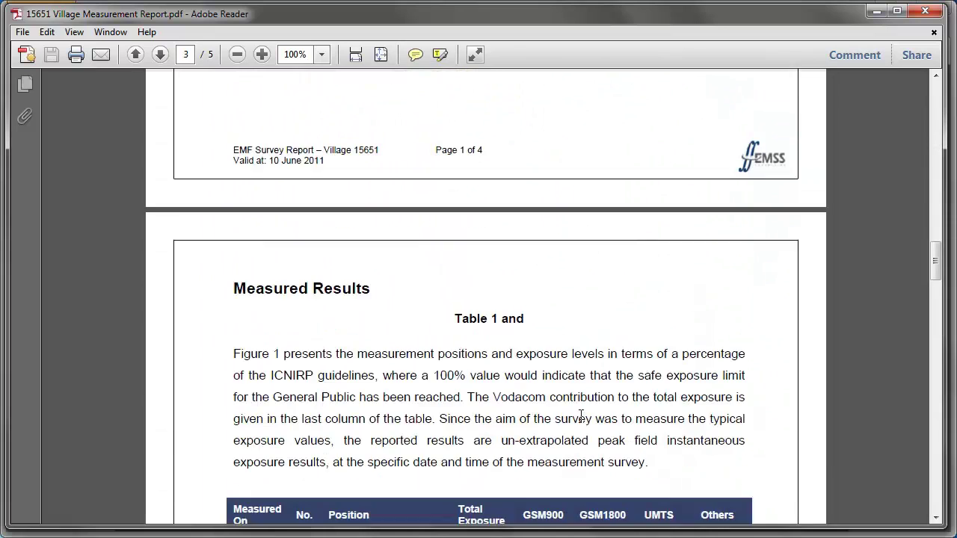
{"action": "scroll", "coordinate": [581, 417], "scroll_direction": "down", "scroll_amount": 5}
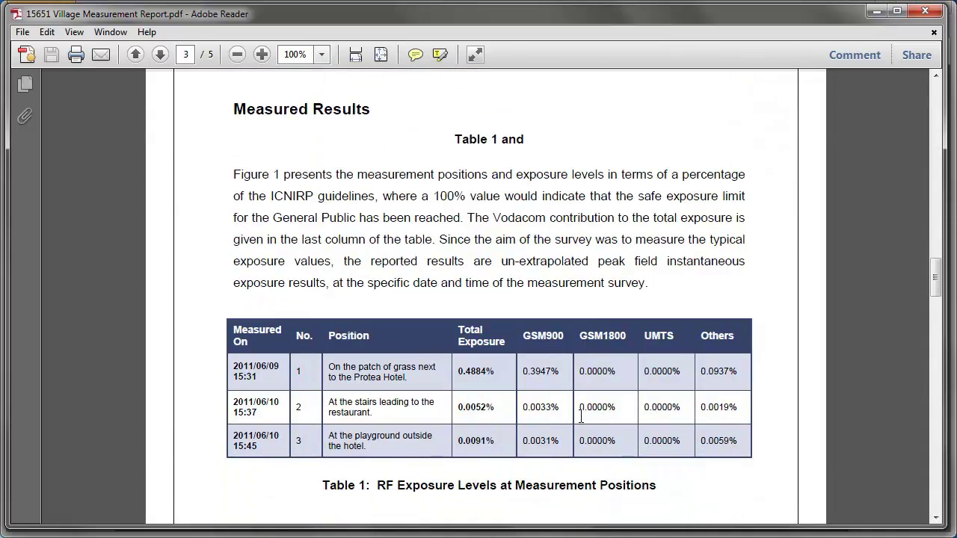
{"action": "scroll", "coordinate": [581, 417], "scroll_direction": "down", "scroll_amount": 10}
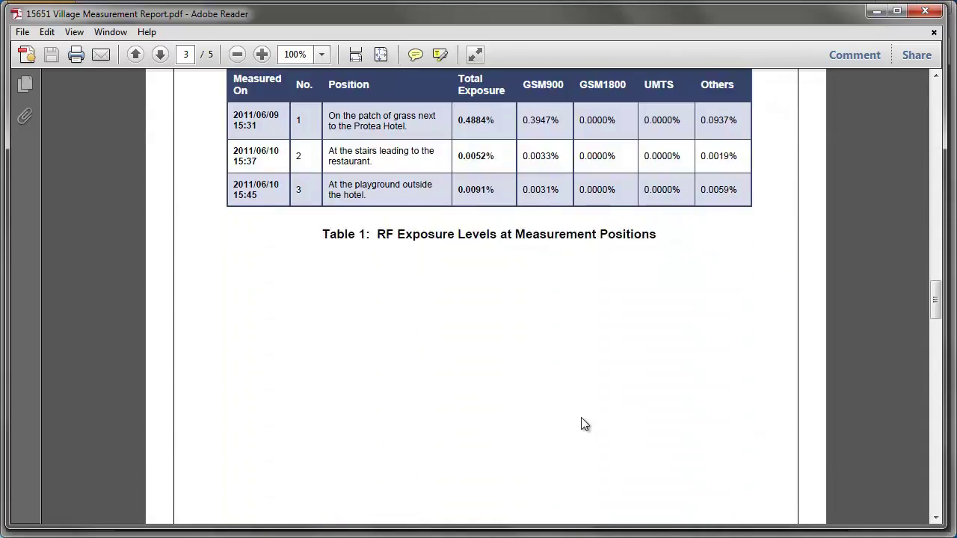
{"action": "scroll", "coordinate": [582, 419], "scroll_direction": "down", "scroll_amount": 13}
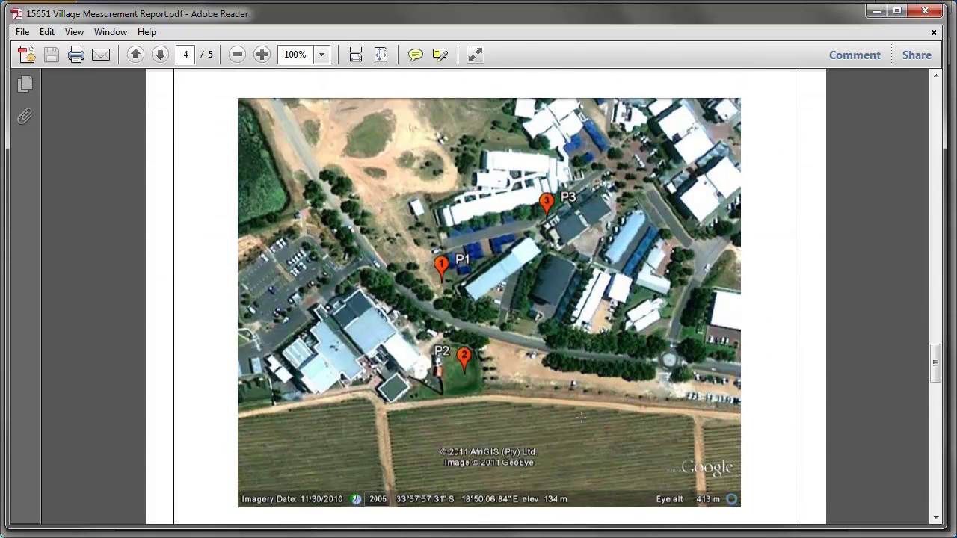
{"action": "scroll", "coordinate": [581, 417], "scroll_direction": "down", "scroll_amount": 8}
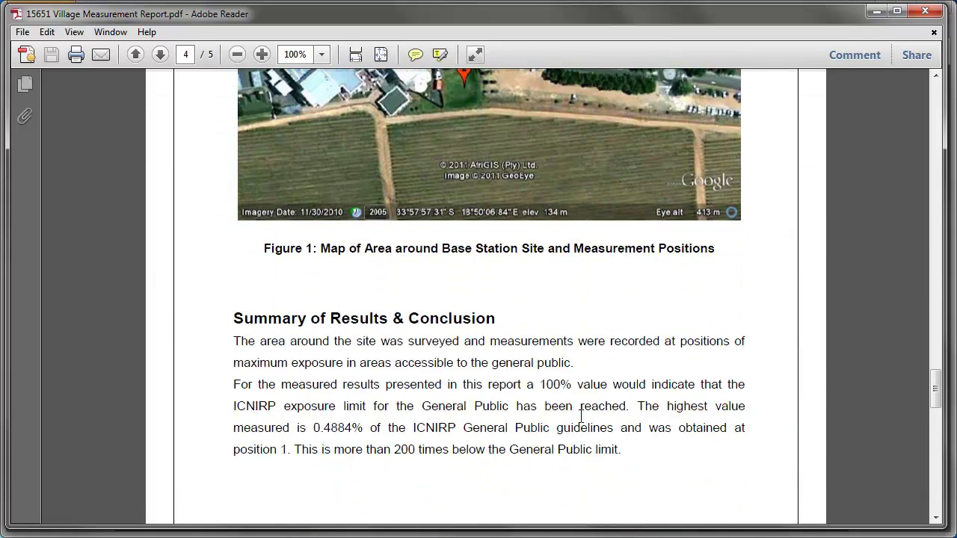
{"action": "scroll", "coordinate": [581, 417], "scroll_direction": "down", "scroll_amount": 12}
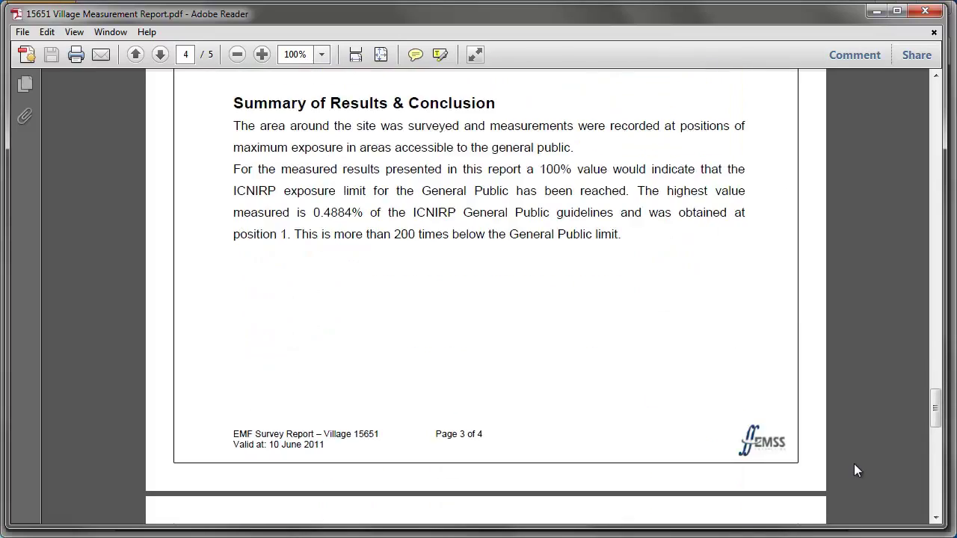
{"action": "scroll", "coordinate": [855, 464], "scroll_direction": "down", "scroll_amount": 7}
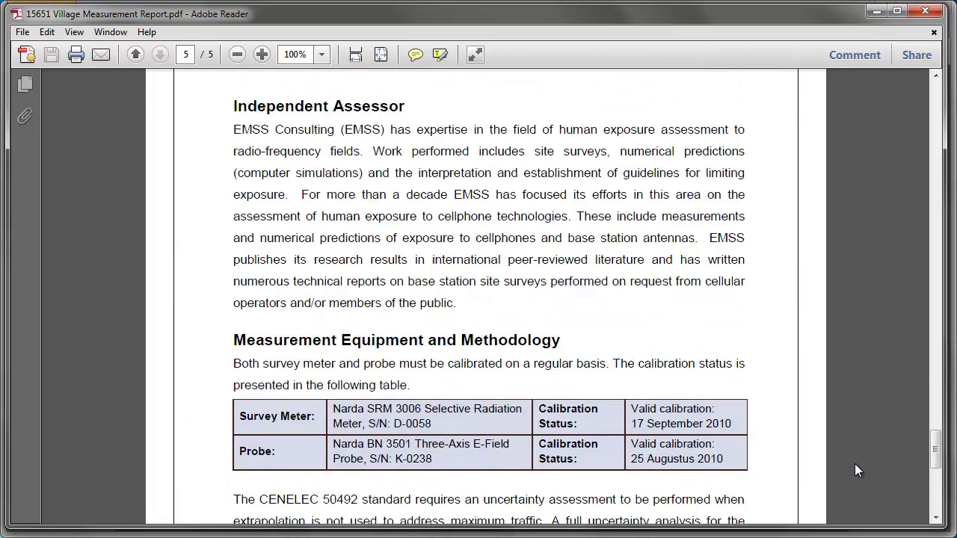
{"action": "scroll", "coordinate": [855, 464], "scroll_direction": "down", "scroll_amount": 9}
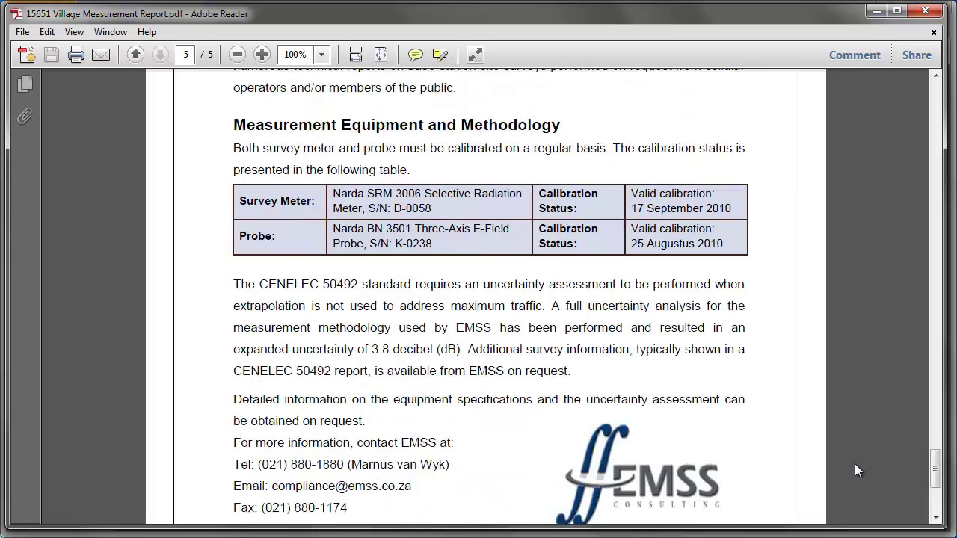